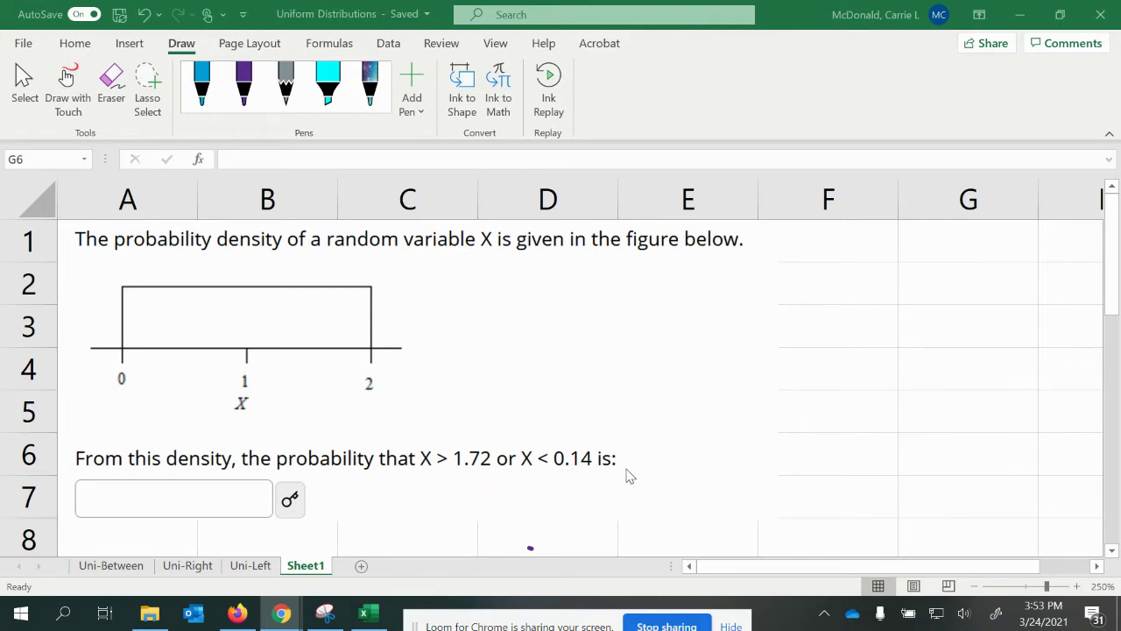
Step: With the purple pen, draw an arrow labelled 'Area' pointing up toward the density diagram
{"action": "left_click", "coordinate": [243, 83]}
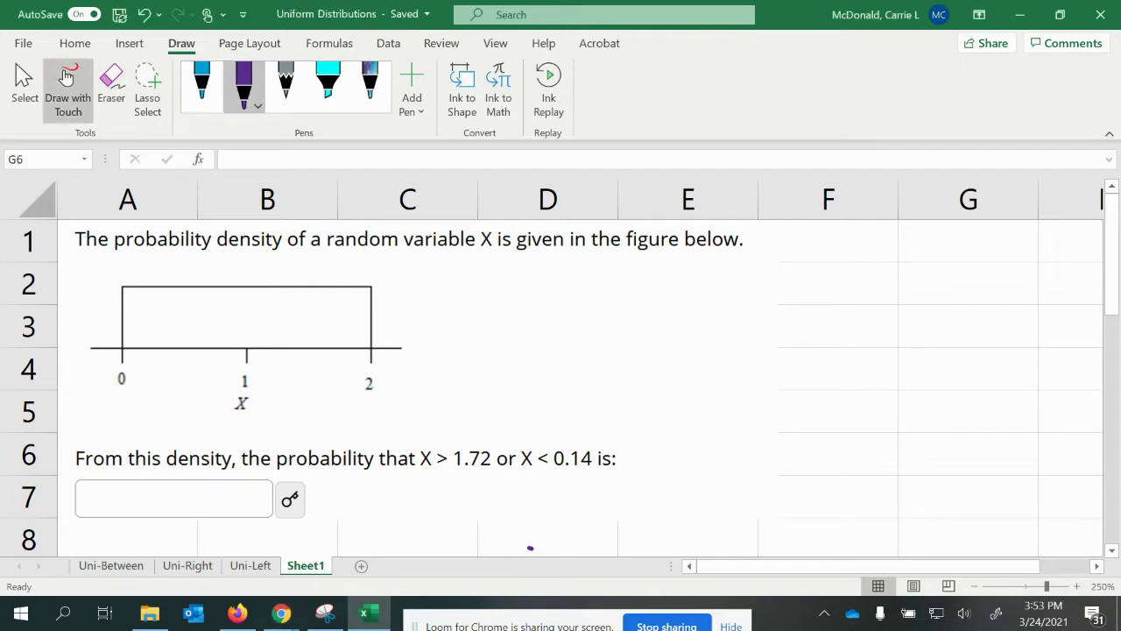
{"action": "mouse_move", "coordinate": [305, 443]}
{"action": "left_mouse_down"}
{"action": "mouse_move", "coordinate": [318, 405]}
{"action": "mouse_move", "coordinate": [333, 400]}
{"action": "left_mouse_up"}
{"action": "mouse_move", "coordinate": [330, 388]}
{"action": "left_mouse_down"}
{"action": "mouse_move", "coordinate": [332, 414]}
{"action": "mouse_move", "coordinate": [326, 388]}
{"action": "mouse_move", "coordinate": [352, 405]}
{"action": "mouse_move", "coordinate": [384, 399]}
{"action": "mouse_move", "coordinate": [388, 411]}
{"action": "left_mouse_up"}
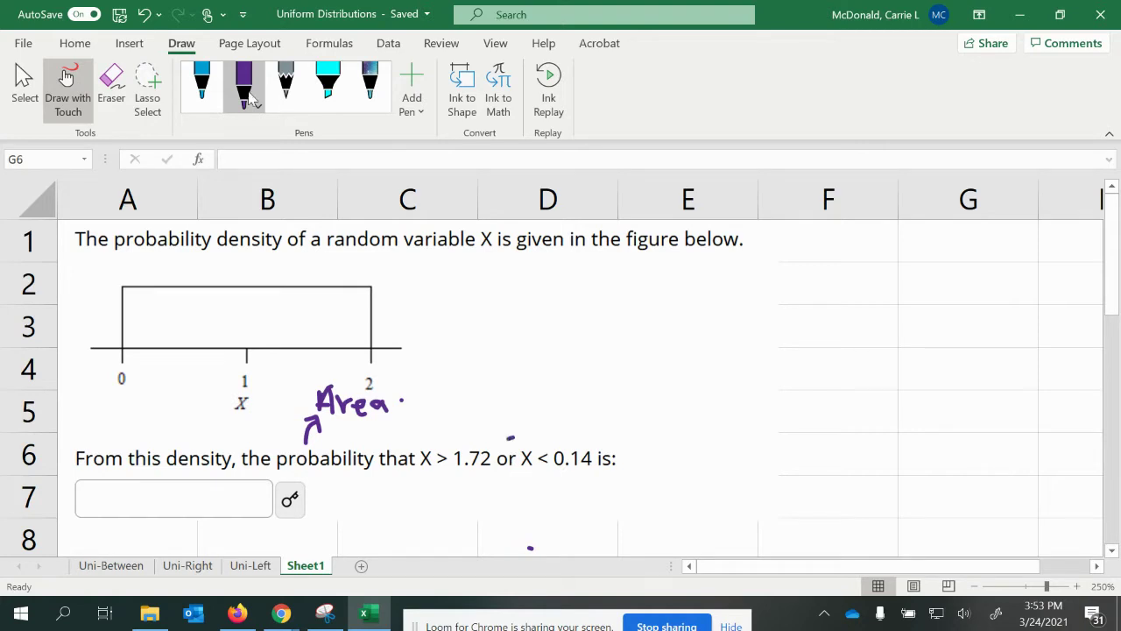
Step: Circle 'or' in the question, ink a plus sign above it, and underline both conditions
{"action": "mouse_move", "coordinate": [510, 437]}
{"action": "left_mouse_down"}
{"action": "mouse_move", "coordinate": [497, 482]}
{"action": "mouse_move", "coordinate": [519, 478]}
{"action": "mouse_move", "coordinate": [523, 438]}
{"action": "left_mouse_up"}
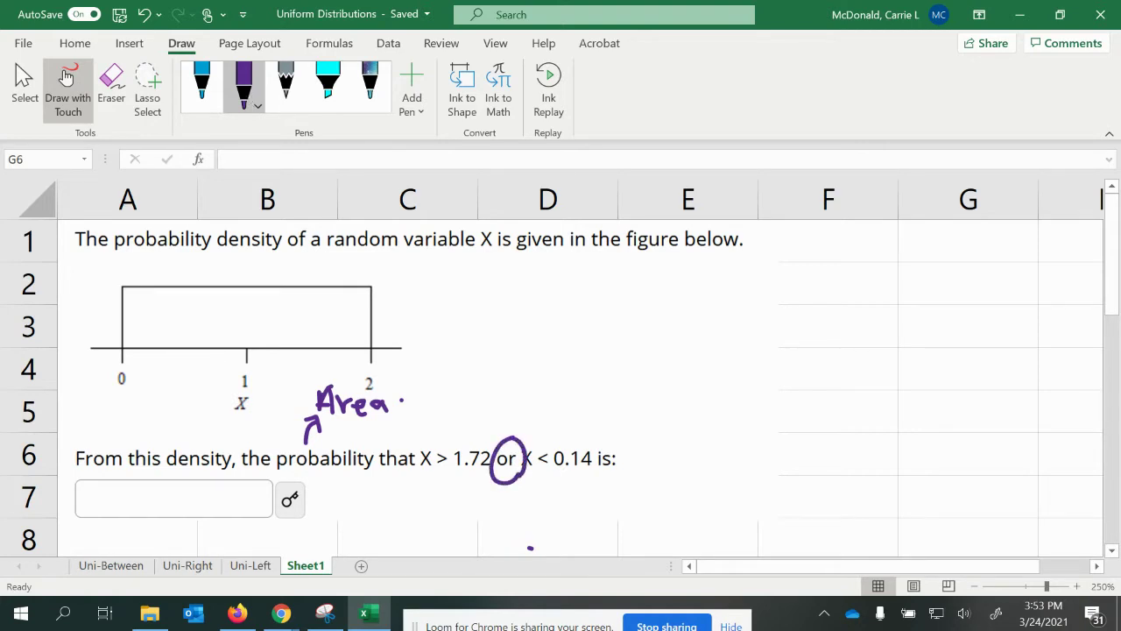
{"action": "left_click_drag", "start_coordinate": [503, 388], "coordinate": [504, 421]}
{"action": "mouse_move", "coordinate": [416, 474]}
{"action": "left_mouse_down"}
{"action": "mouse_move", "coordinate": [423, 483]}
{"action": "mouse_move", "coordinate": [490, 468]}
{"action": "mouse_move", "coordinate": [586, 481]}
{"action": "left_mouse_up"}
Step: Highlight 'X > 1.72' in the question with the cyan highlighter
{"action": "left_click", "coordinate": [328, 83]}
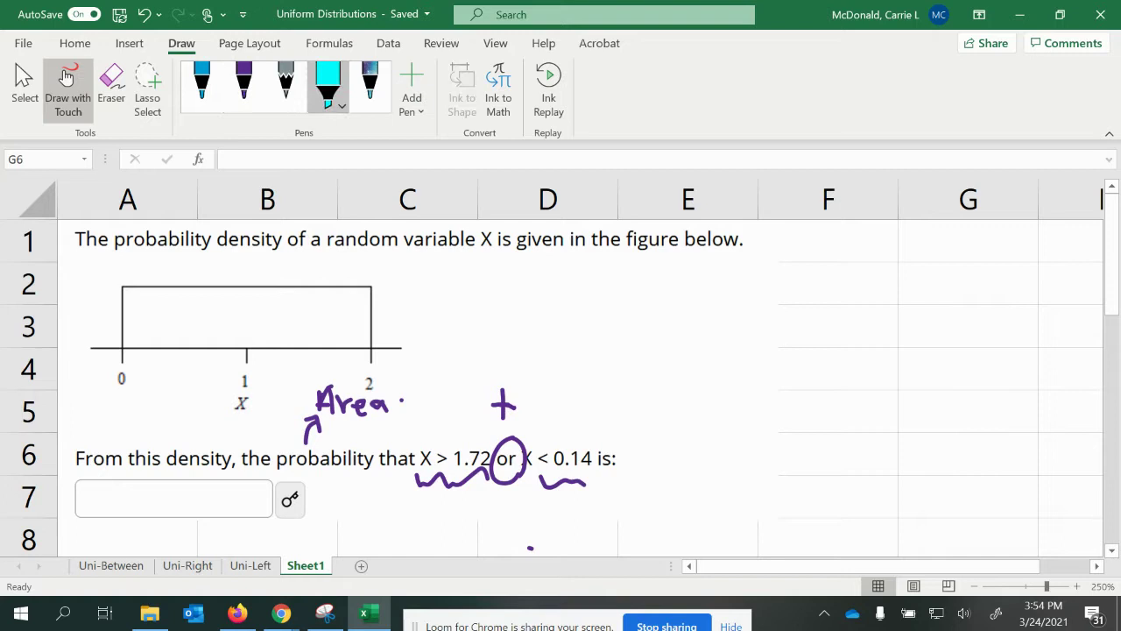
{"action": "left_click_drag", "start_coordinate": [422, 457], "coordinate": [487, 459]}
{"action": "left_click", "coordinate": [243, 83]}
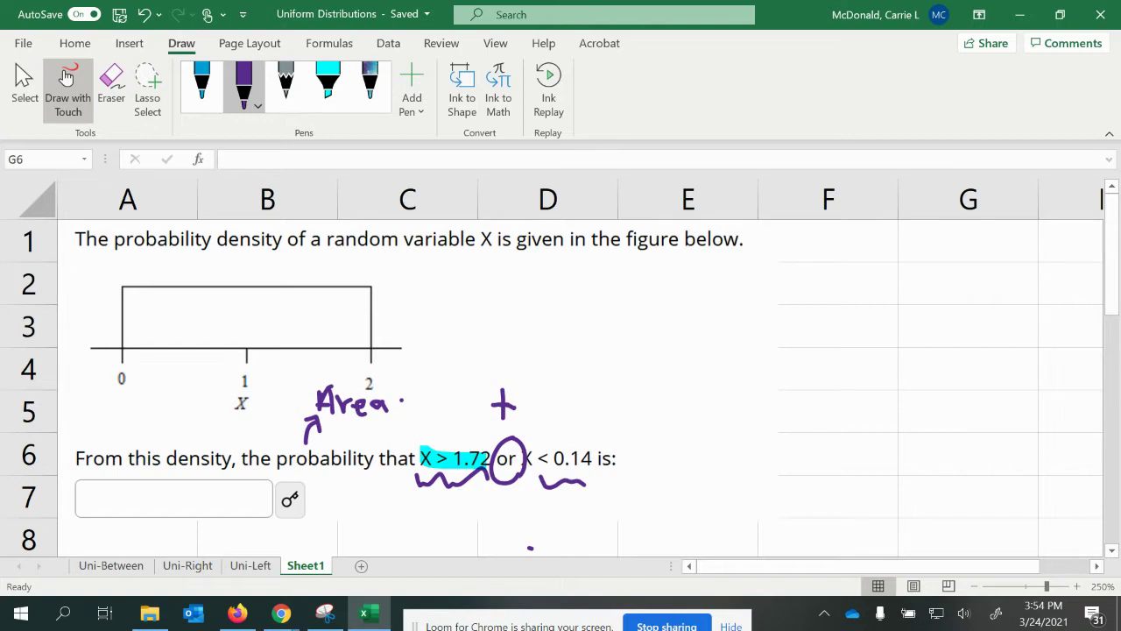
Step: Recolour the pen light cyan, trace the x-axis past 2 and mark 1.72 with an X
{"action": "left_click", "coordinate": [244, 84]}
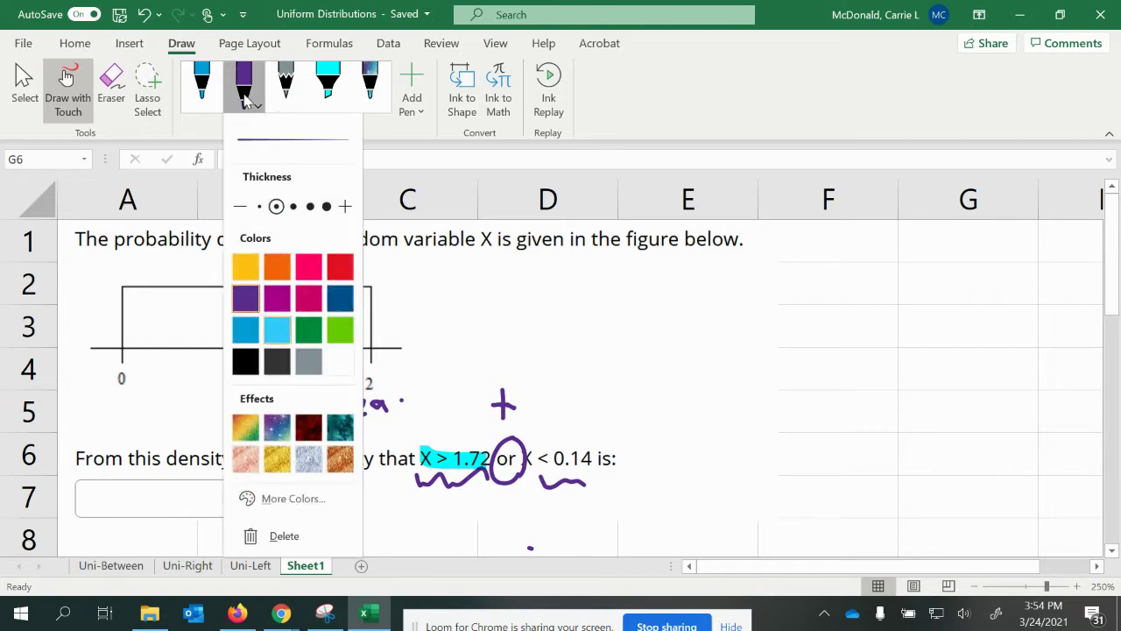
{"action": "left_click", "coordinate": [277, 330]}
{"action": "mouse_move", "coordinate": [114, 350]}
{"action": "left_mouse_down"}
{"action": "mouse_move", "coordinate": [400, 351]}
{"action": "mouse_move", "coordinate": [401, 326]}
{"action": "mouse_move", "coordinate": [414, 334]}
{"action": "mouse_move", "coordinate": [406, 352]}
{"action": "mouse_move", "coordinate": [434, 350]}
{"action": "mouse_move", "coordinate": [445, 335]}
{"action": "mouse_move", "coordinate": [424, 370]}
{"action": "left_mouse_up"}
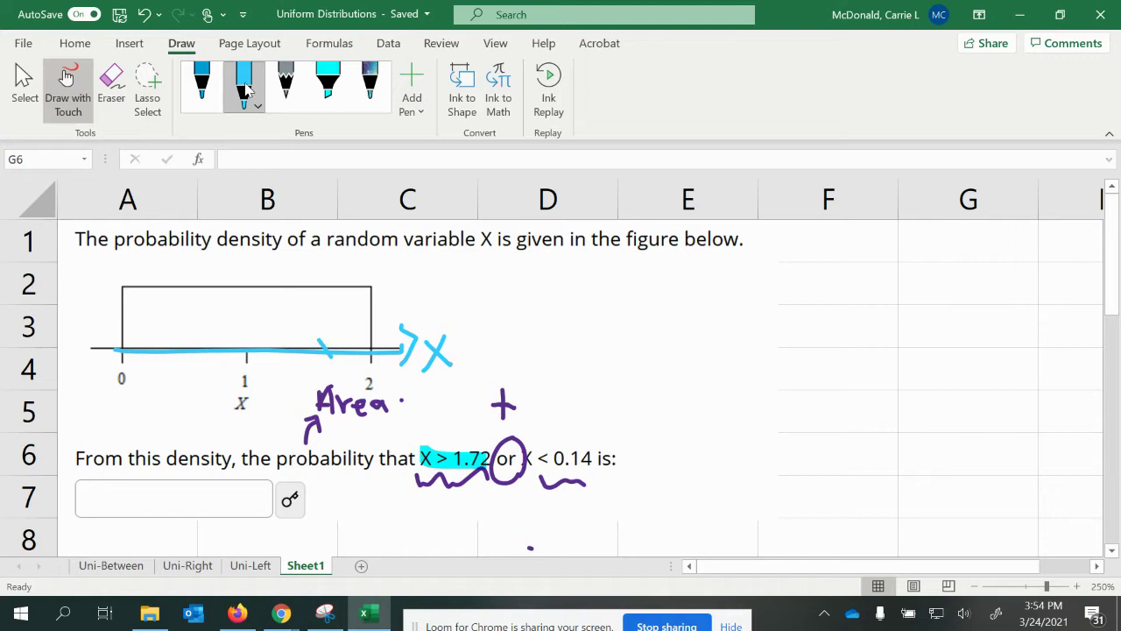
{"action": "left_click_drag", "start_coordinate": [319, 339], "coordinate": [336, 364]}
{"action": "left_click_drag", "start_coordinate": [336, 338], "coordinate": [319, 364]}
Step: Hatch the strip between 1.72 and 2 and write the 1.72 label under the axis
{"action": "mouse_move", "coordinate": [324, 307]}
{"action": "left_mouse_down"}
{"action": "mouse_move", "coordinate": [327, 347]}
{"action": "mouse_move", "coordinate": [347, 287]}
{"action": "left_mouse_up"}
{"action": "mouse_move", "coordinate": [325, 312]}
{"action": "left_mouse_down"}
{"action": "mouse_move", "coordinate": [366, 303]}
{"action": "mouse_move", "coordinate": [364, 340]}
{"action": "left_mouse_up"}
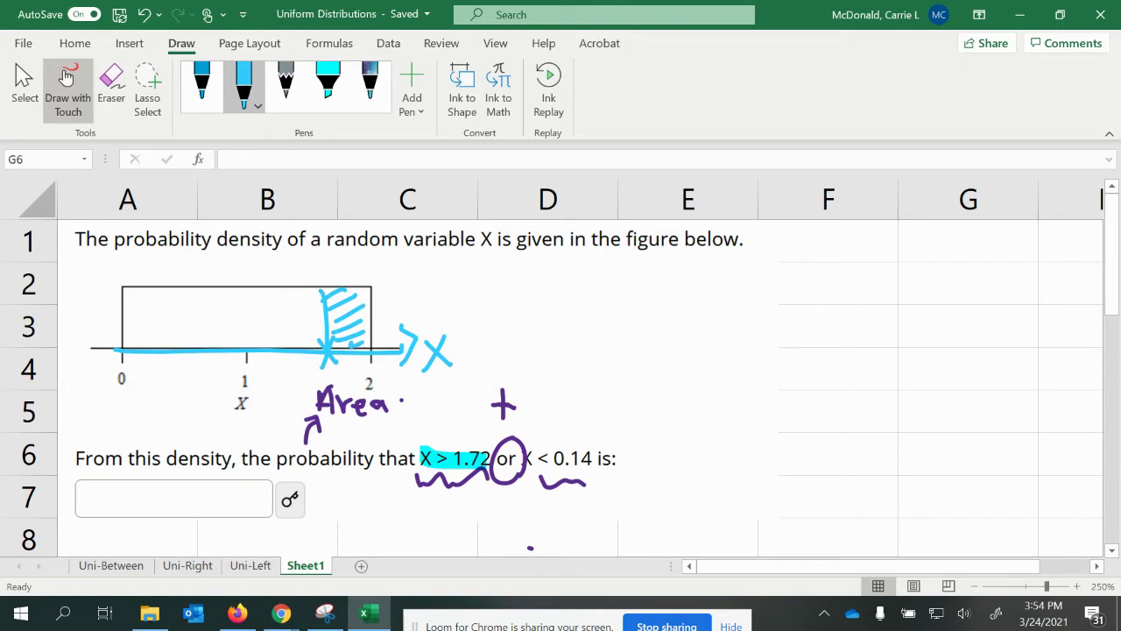
{"action": "left_click_drag", "start_coordinate": [289, 368], "coordinate": [291, 382]}
{"action": "left_click_drag", "start_coordinate": [322, 378], "coordinate": [333, 385]}
Step: Recolour the highlighter magenta and highlight 'X < 0.14', redoing the stroke once
{"action": "left_click", "coordinate": [328, 83]}
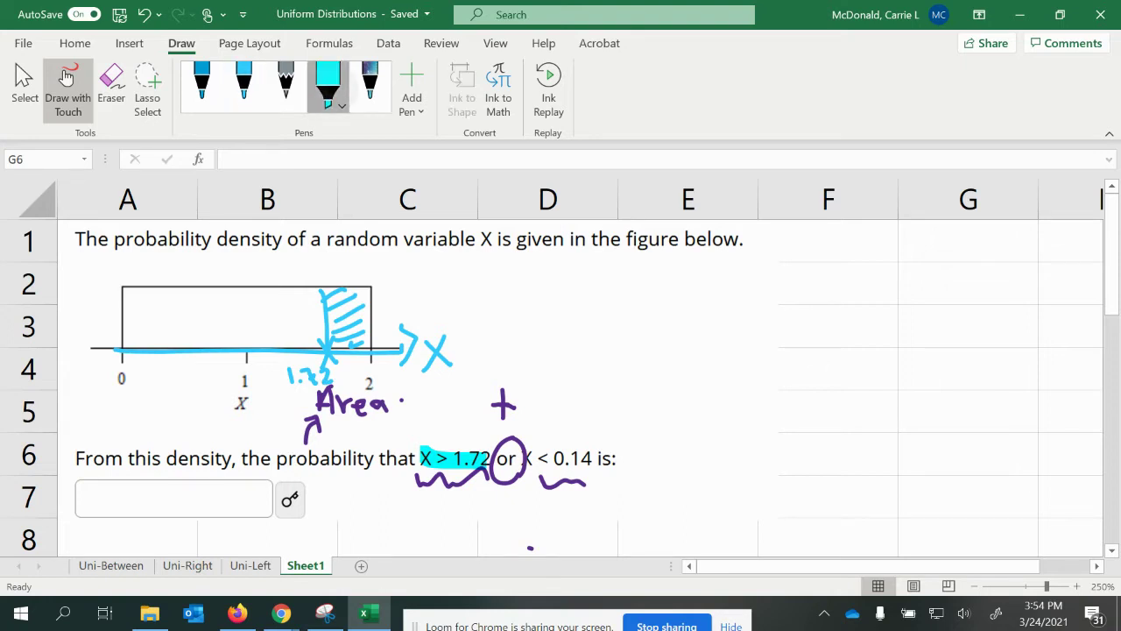
{"action": "left_click", "coordinate": [327, 83]}
{"action": "left_click", "coordinate": [424, 266]}
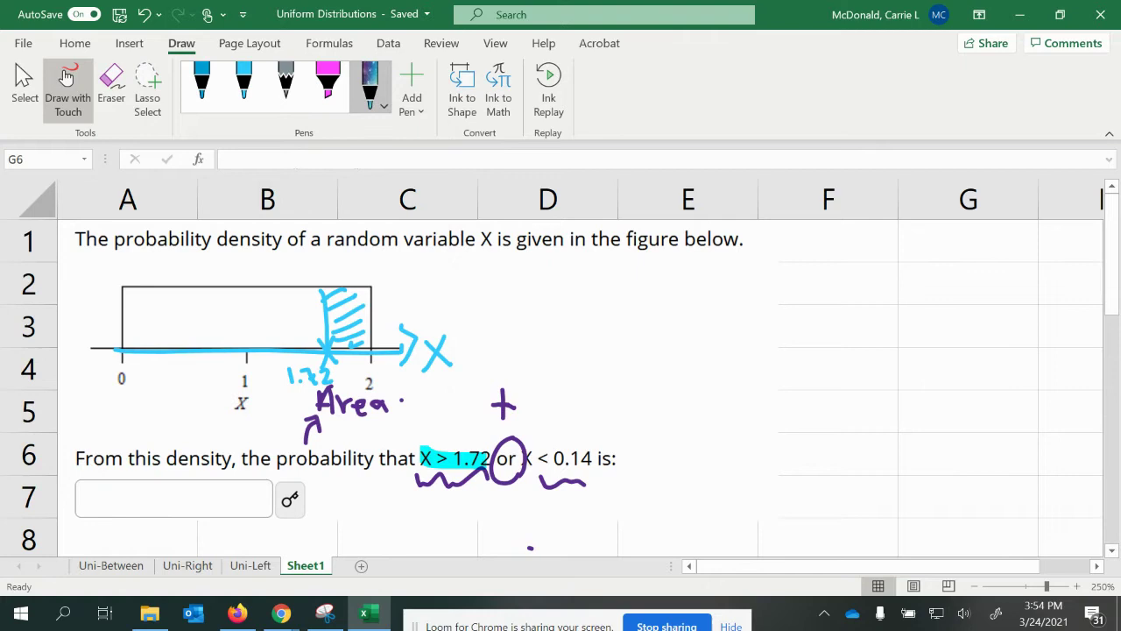
{"action": "left_click_drag", "start_coordinate": [529, 457], "coordinate": [591, 461]}
{"action": "key", "text": "ctrl+z"}
{"action": "left_click", "coordinate": [329, 79]}
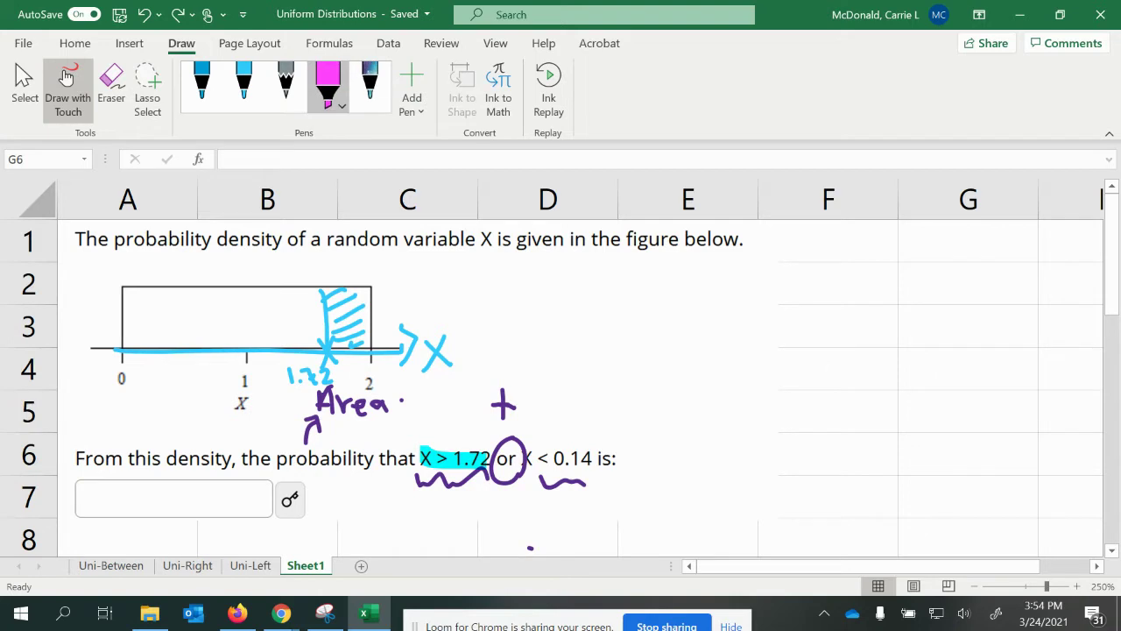
{"action": "left_click", "coordinate": [570, 469]}
{"action": "left_click_drag", "start_coordinate": [519, 461], "coordinate": [588, 462]}
Step: Switch the pen to magenta and mark .14 on the axis with its label
{"action": "left_click", "coordinate": [244, 83]}
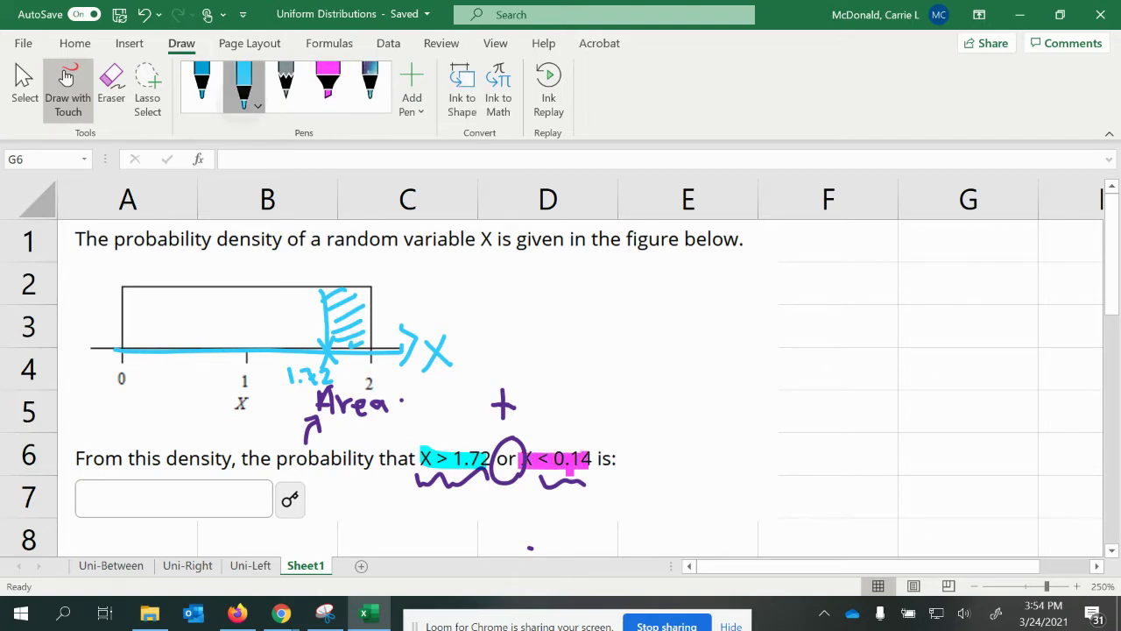
{"action": "left_click", "coordinate": [244, 83]}
{"action": "left_click", "coordinate": [277, 298]}
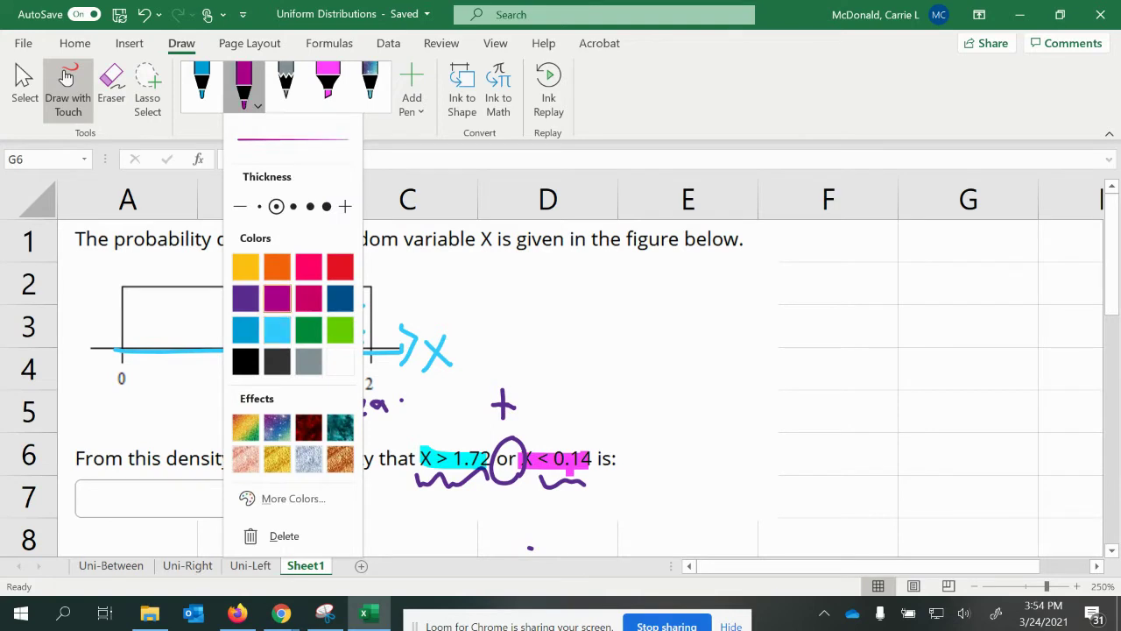
{"action": "key", "text": "Escape"}
{"action": "mouse_move", "coordinate": [143, 339]}
{"action": "left_mouse_down"}
{"action": "mouse_move", "coordinate": [156, 359]}
{"action": "mouse_move", "coordinate": [143, 361]}
{"action": "mouse_move", "coordinate": [146, 391]}
{"action": "mouse_move", "coordinate": [167, 380]}
{"action": "mouse_move", "coordinate": [172, 395]}
{"action": "left_mouse_up"}
{"action": "left_click", "coordinate": [142, 388]}
Step: Erase a stray stroke in the .14 label and hatch the strip from 0 to 0.14
{"action": "left_click", "coordinate": [111, 83]}
{"action": "left_click", "coordinate": [244, 83]}
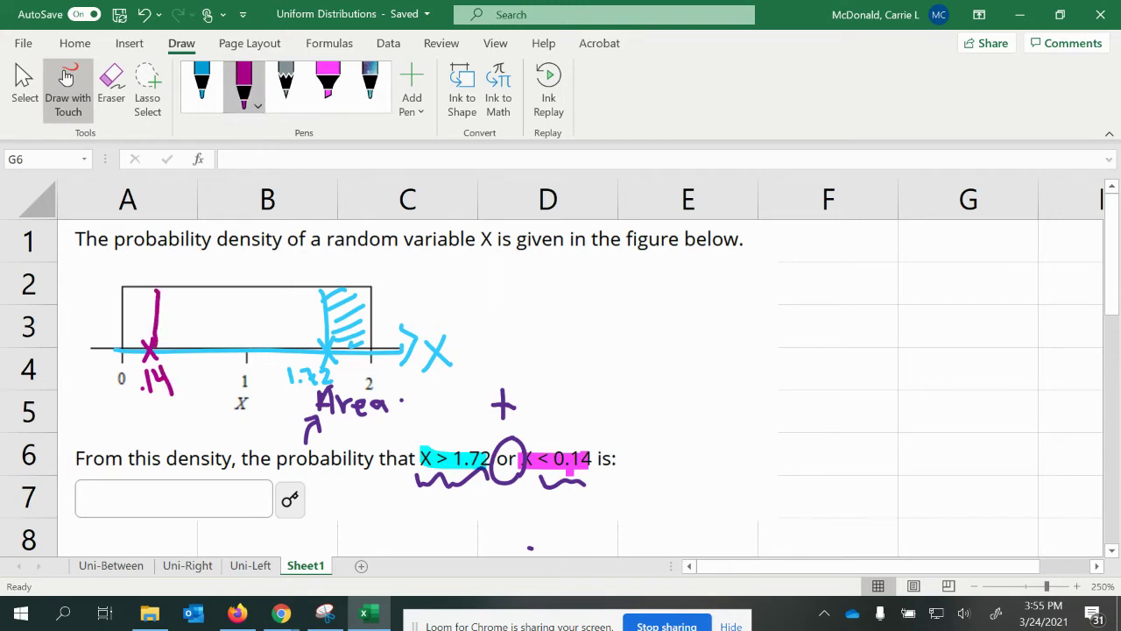
{"action": "mouse_move", "coordinate": [123, 300]}
{"action": "left_mouse_down"}
{"action": "mouse_move", "coordinate": [154, 290]}
{"action": "mouse_move", "coordinate": [139, 307]}
{"action": "mouse_move", "coordinate": [154, 301]}
{"action": "left_mouse_up"}
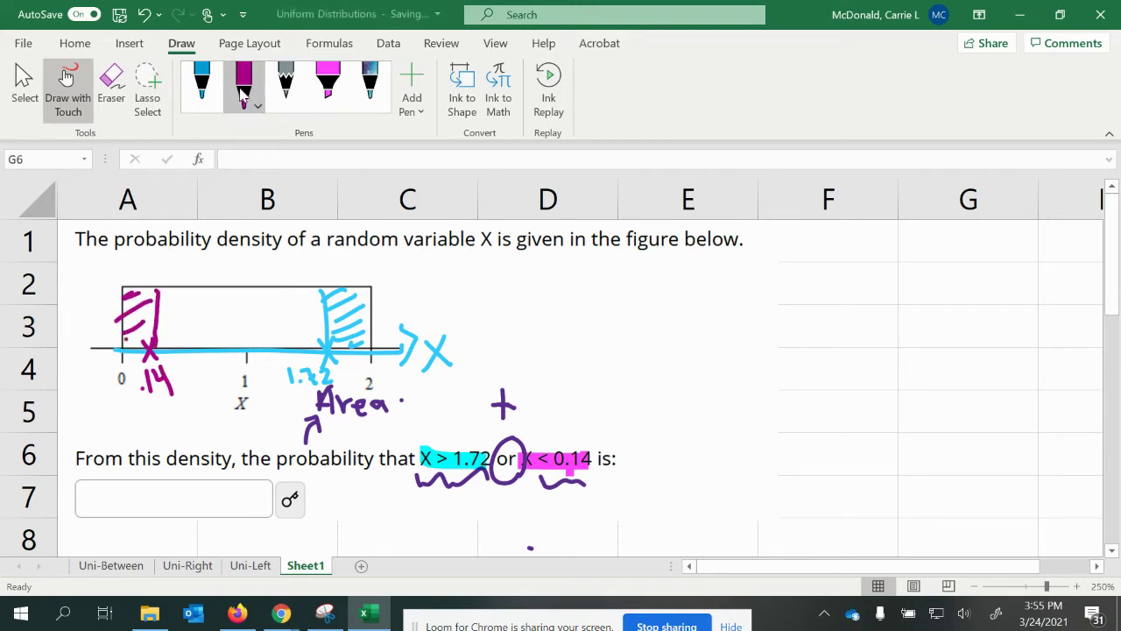
{"action": "mouse_move", "coordinate": [123, 338]}
{"action": "left_mouse_down"}
{"action": "mouse_move", "coordinate": [147, 326]}
{"action": "mouse_move", "coordinate": [151, 292]}
{"action": "mouse_move", "coordinate": [144, 344]}
{"action": "left_mouse_up"}
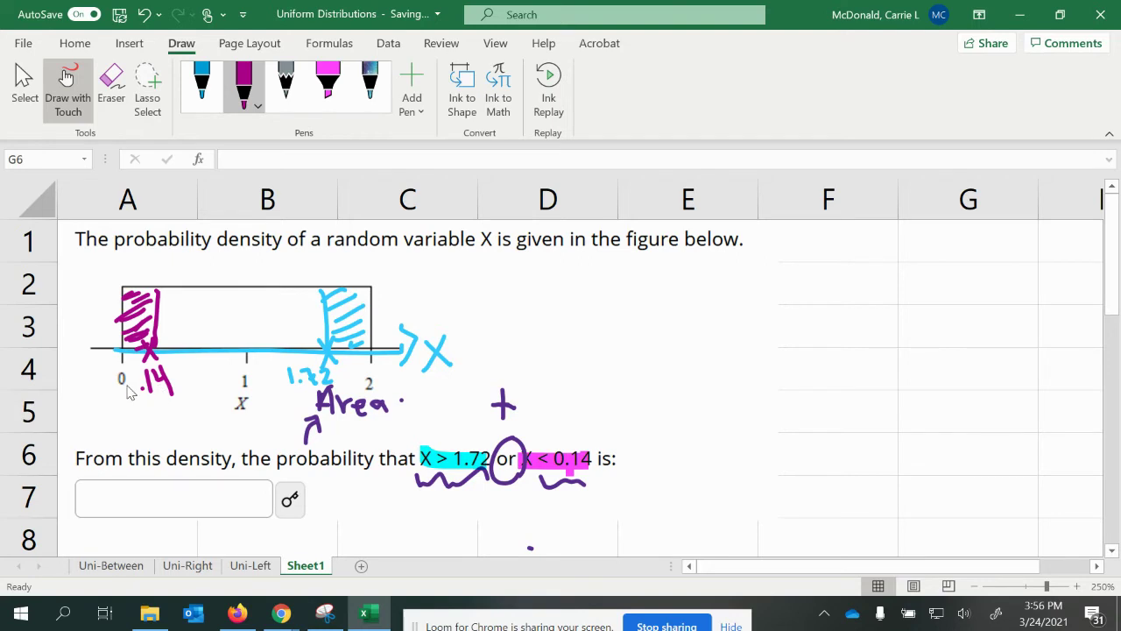
{"action": "left_click", "coordinate": [121, 566]}
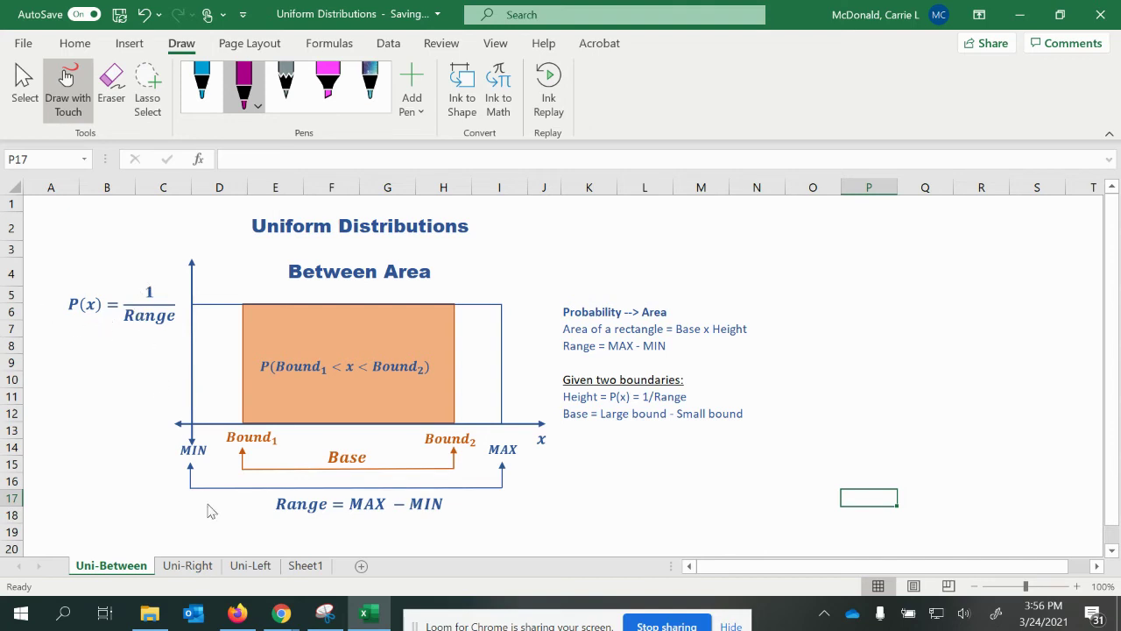
{"action": "left_click", "coordinate": [305, 565]}
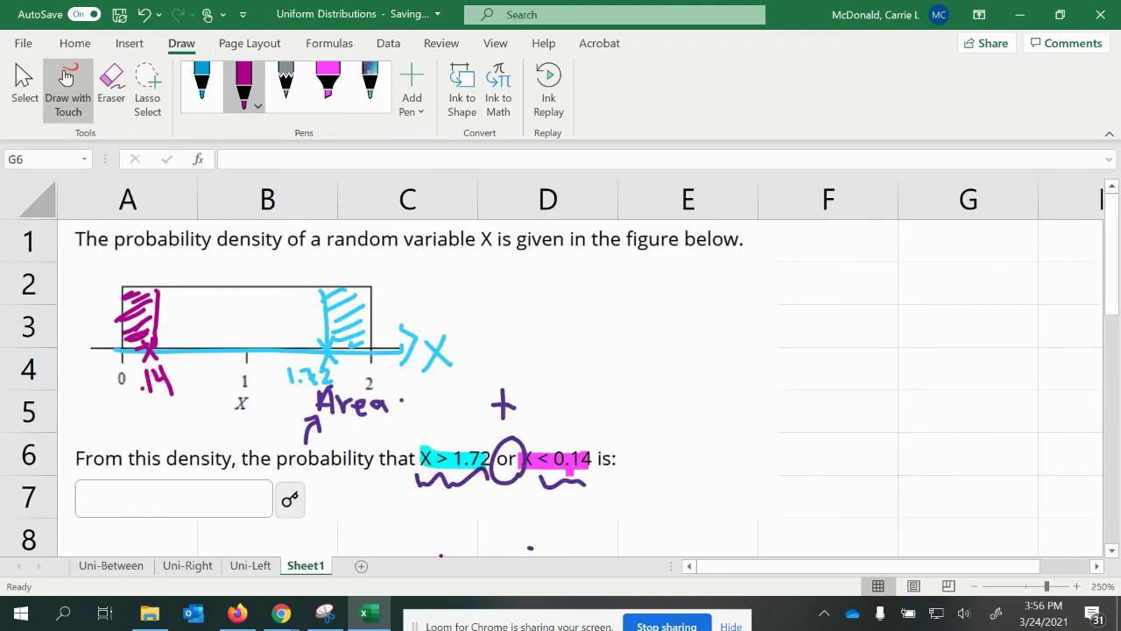
Step: Leave inking mode and select the Left rectangle label cell A11
{"action": "left_click", "coordinate": [263, 510]}
{"action": "left_click", "coordinate": [23, 83]}
{"action": "scroll", "coordinate": [192, 480], "scroll_direction": "down", "scroll_amount": 3}
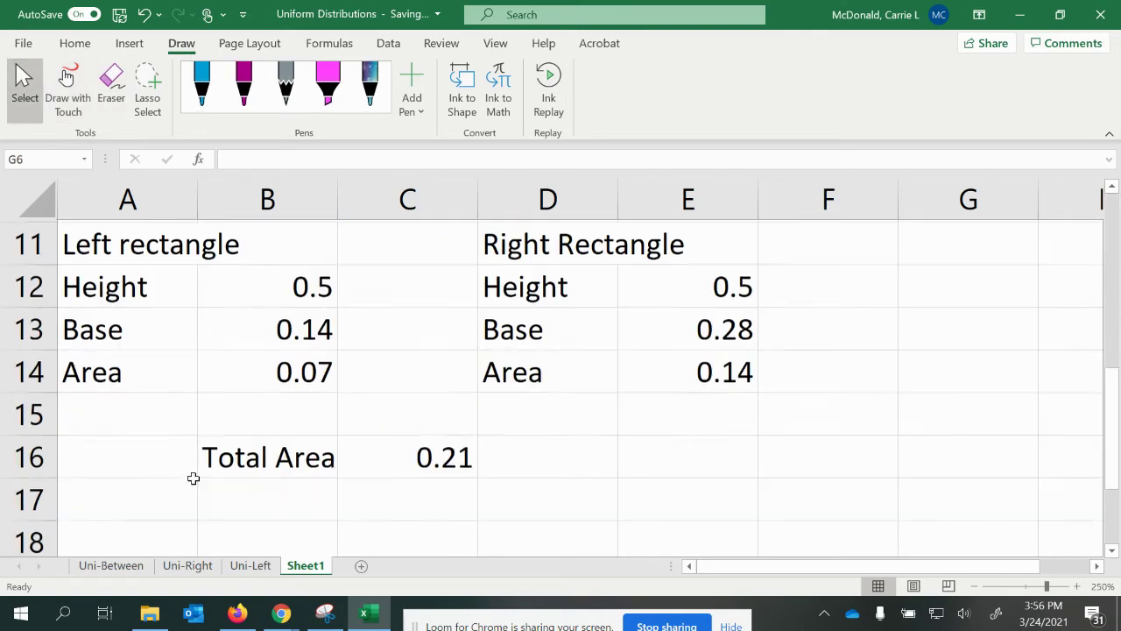
{"action": "scroll", "coordinate": [192, 476], "scroll_direction": "up", "scroll_amount": 1}
{"action": "left_click", "coordinate": [80, 279]}
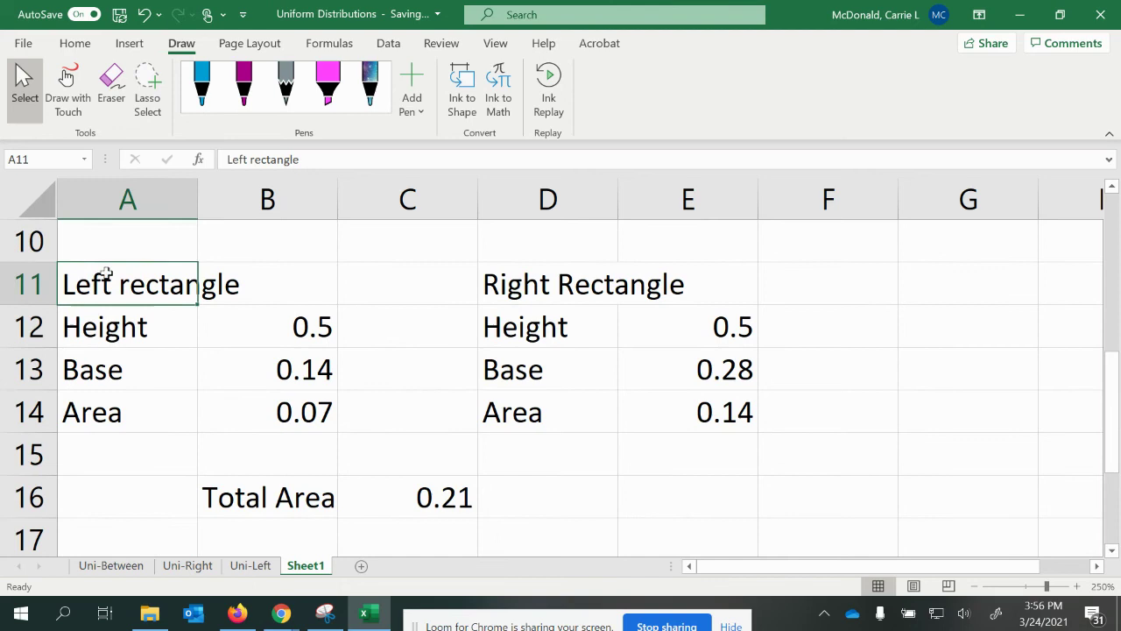
Step: Fill cell A11 with the recent magenta fill colour
{"action": "left_click", "coordinate": [201, 84]}
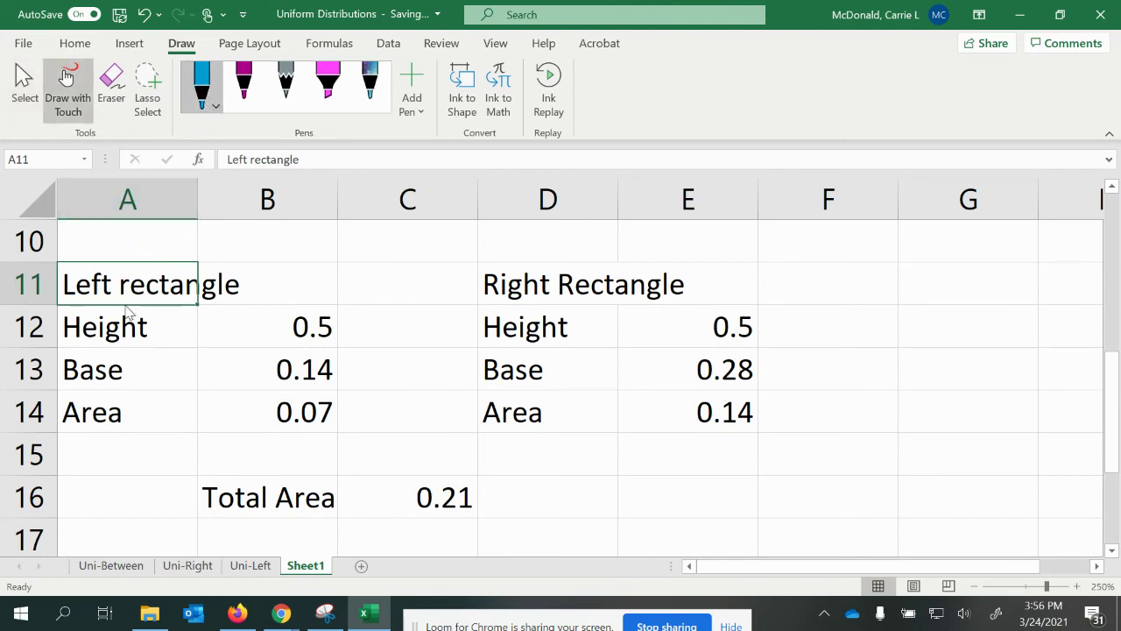
{"action": "left_click", "coordinate": [128, 44]}
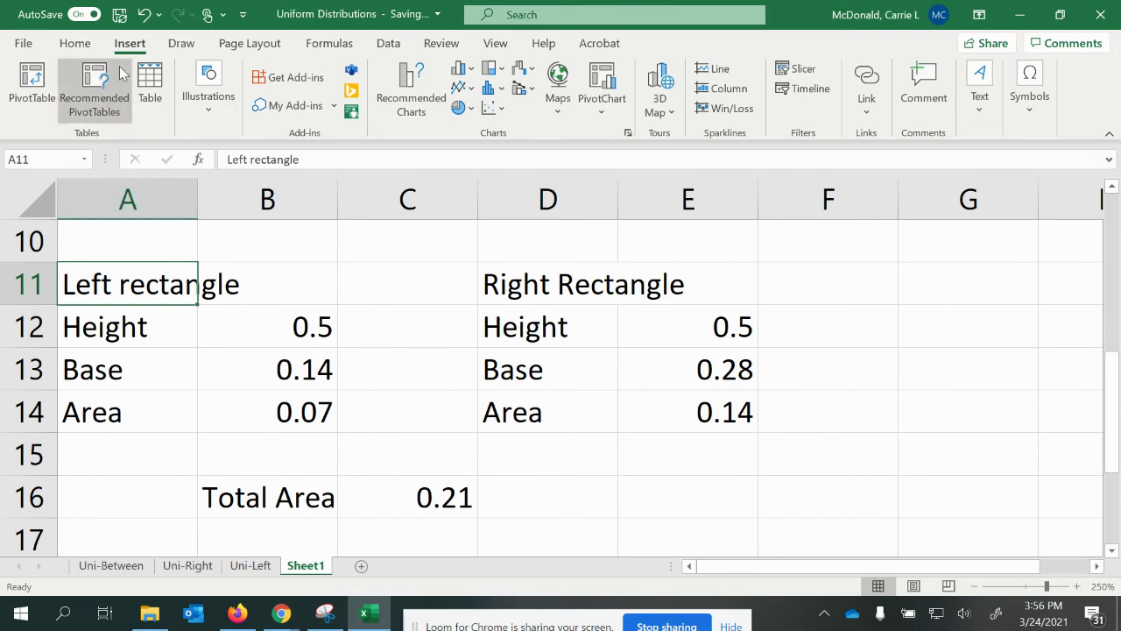
{"action": "left_click", "coordinate": [81, 43]}
{"action": "left_click", "coordinate": [226, 104]}
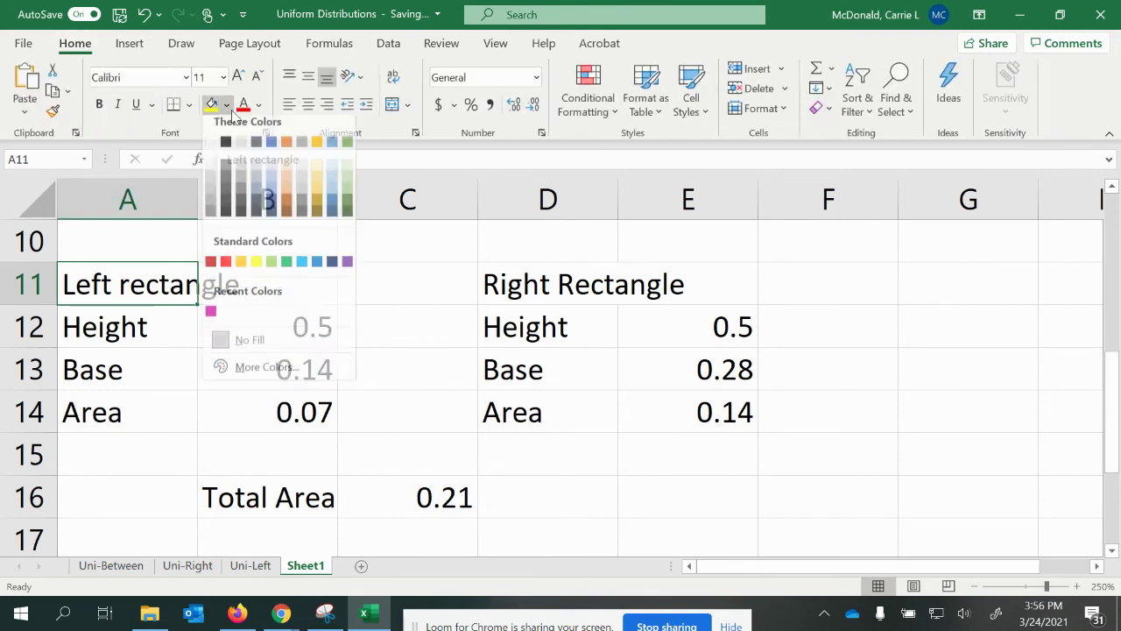
{"action": "key", "text": "Return"}
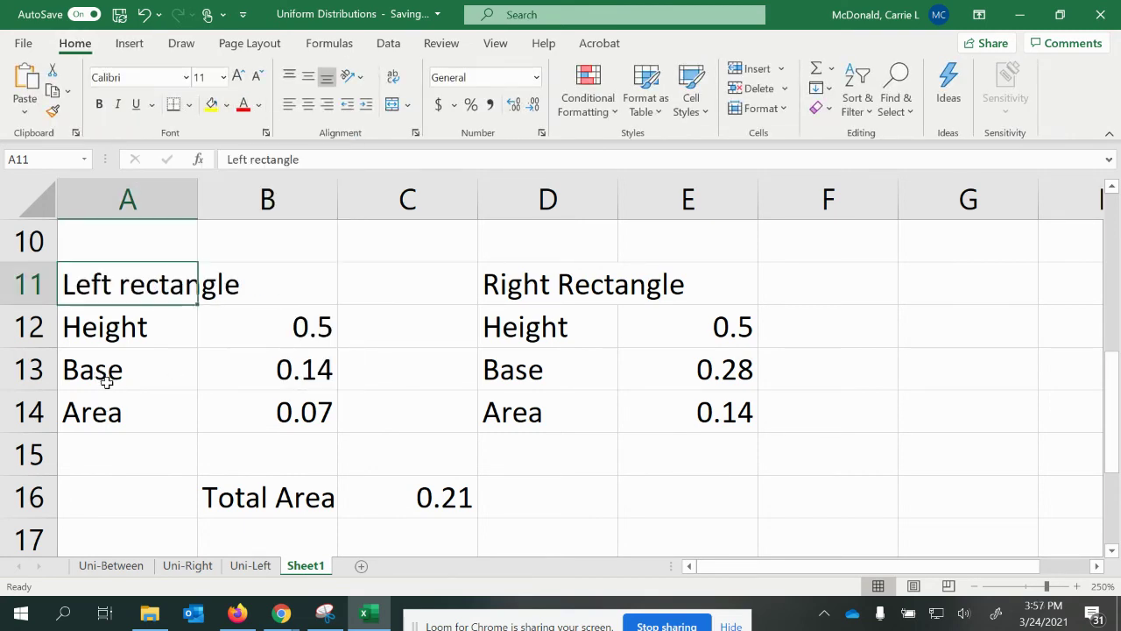
{"action": "left_click", "coordinate": [226, 104]}
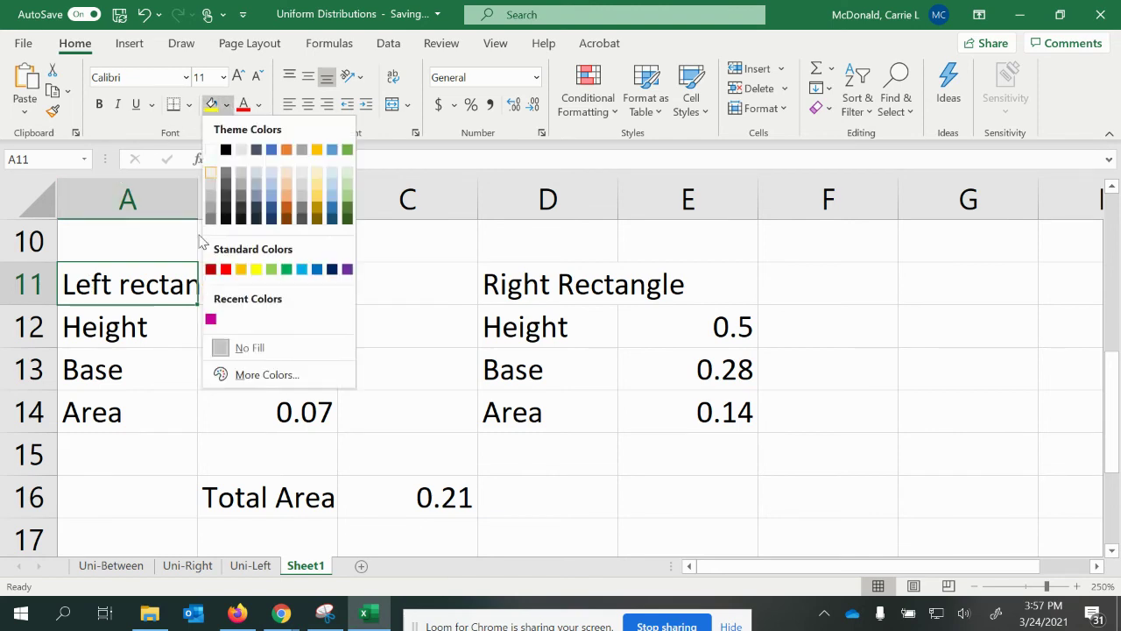
{"action": "left_click", "coordinate": [211, 317]}
{"action": "left_click", "coordinate": [109, 368]}
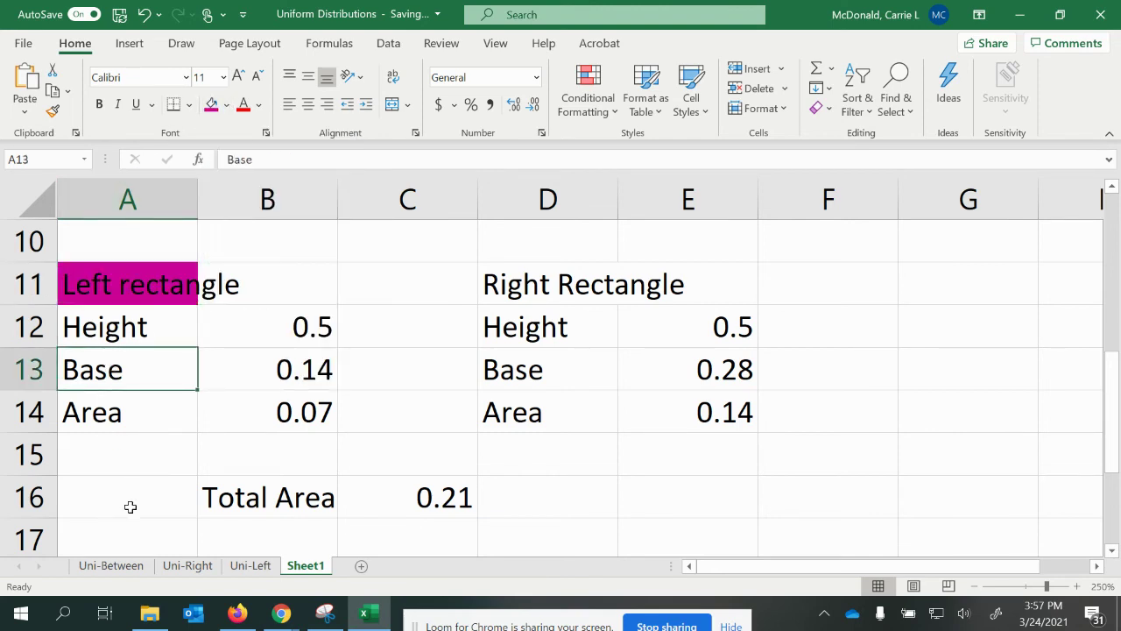
Step: Check the left rectangle's height, base and area formulas in B12, B13 and B14
{"action": "left_click", "coordinate": [223, 340]}
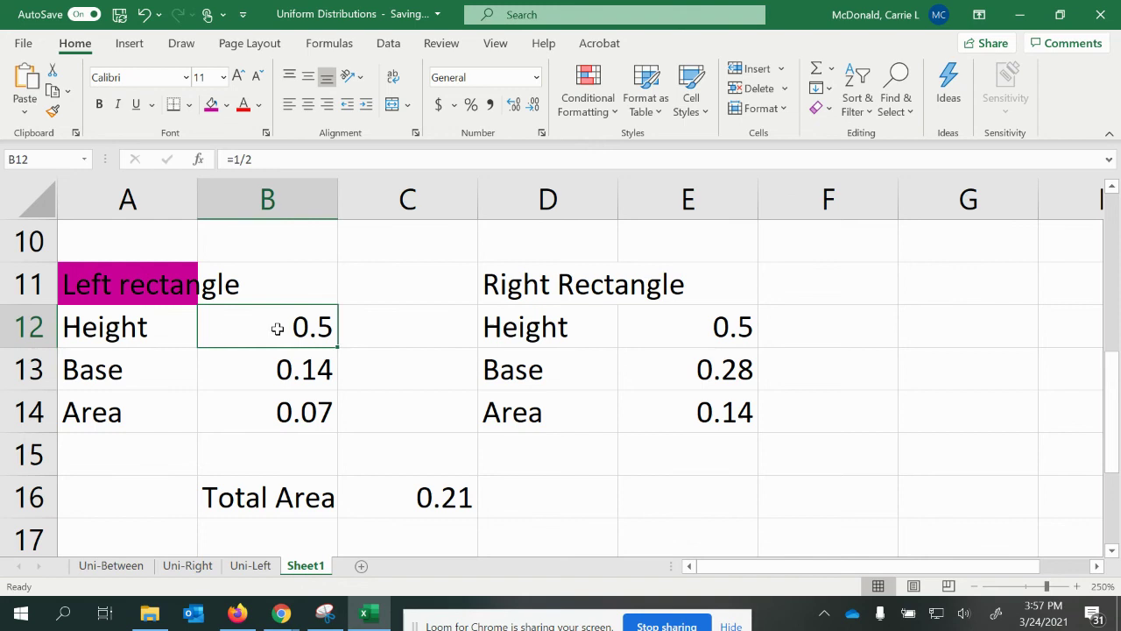
{"action": "left_click", "coordinate": [261, 377]}
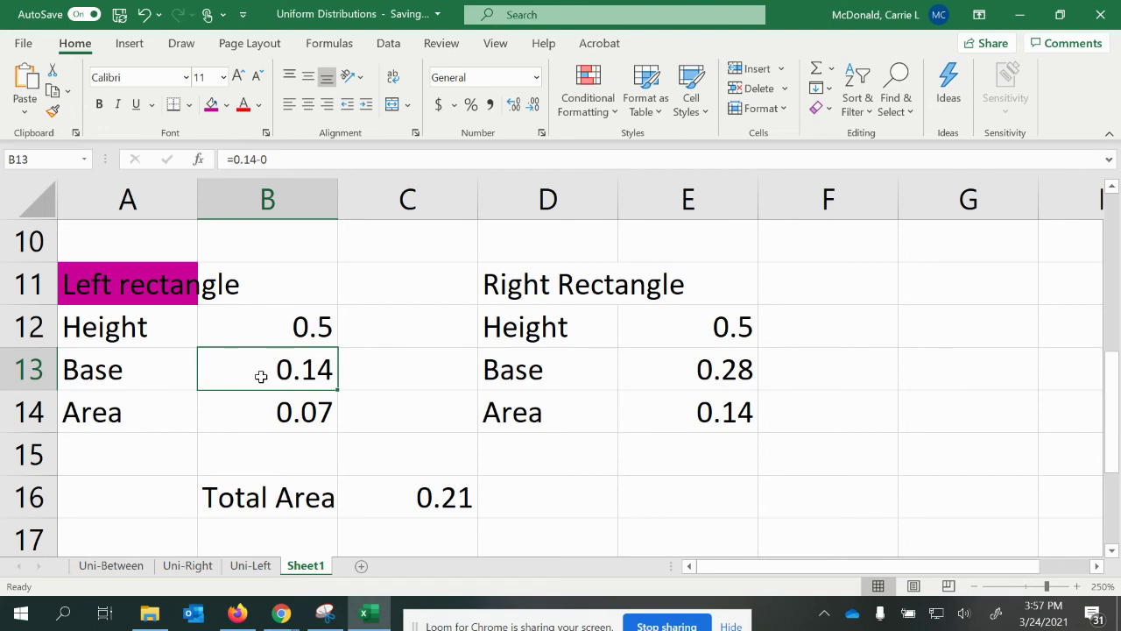
{"action": "left_click", "coordinate": [276, 423]}
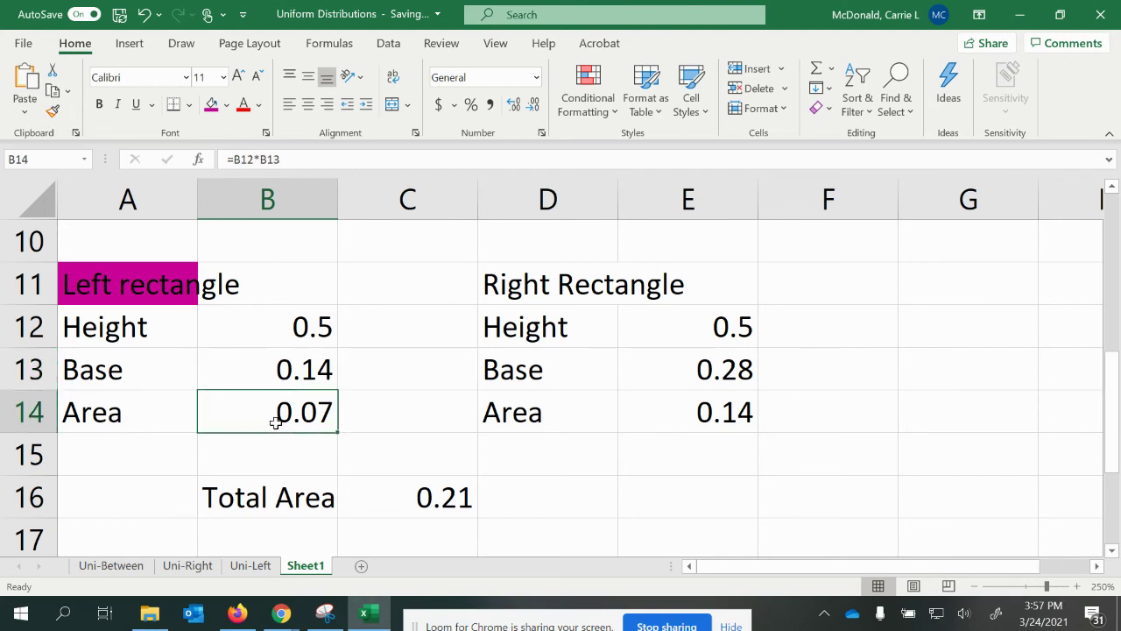
{"action": "left_click", "coordinate": [488, 289]}
Step: Fill the Right Rectangle label D11 light blue and check its height formula
{"action": "left_click", "coordinate": [226, 104]}
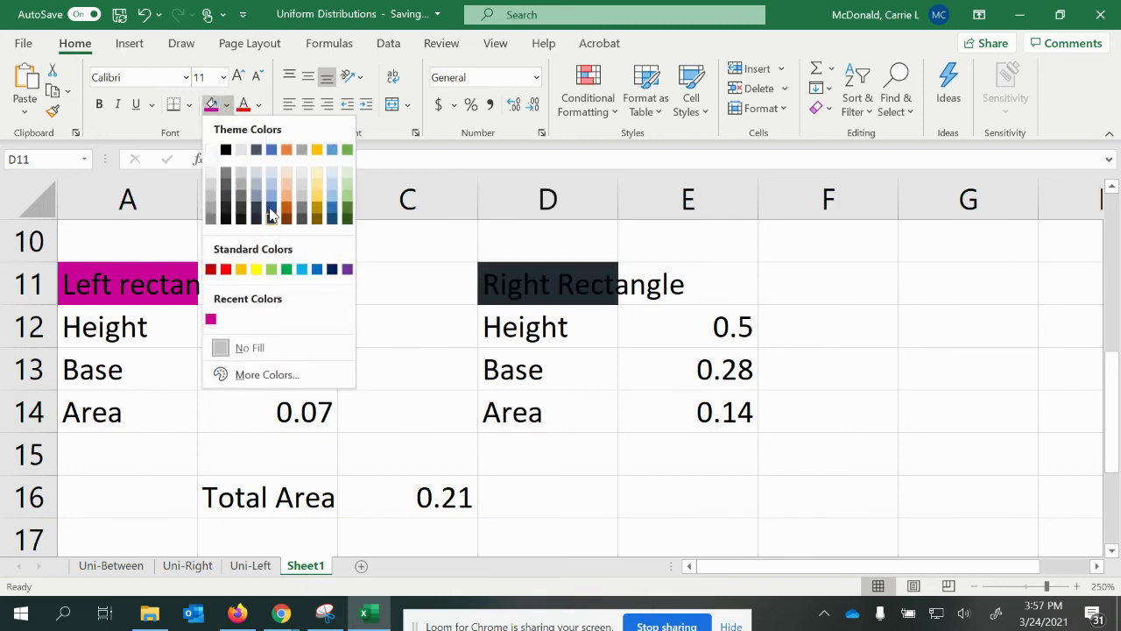
{"action": "left_click", "coordinate": [332, 204]}
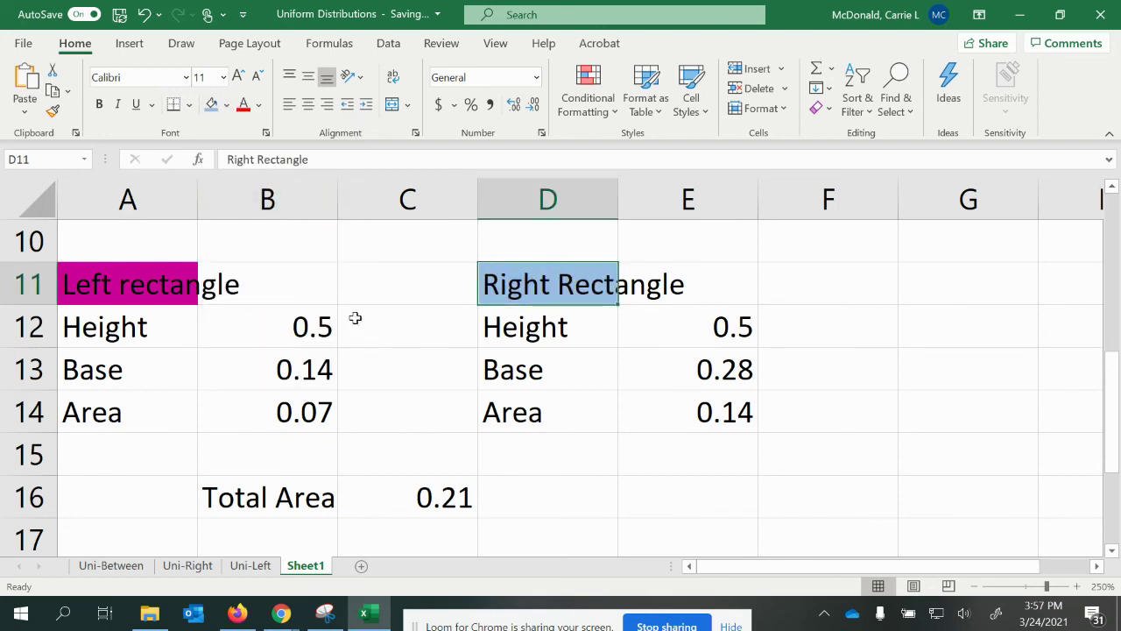
{"action": "left_click", "coordinate": [506, 337]}
{"action": "left_click", "coordinate": [674, 333]}
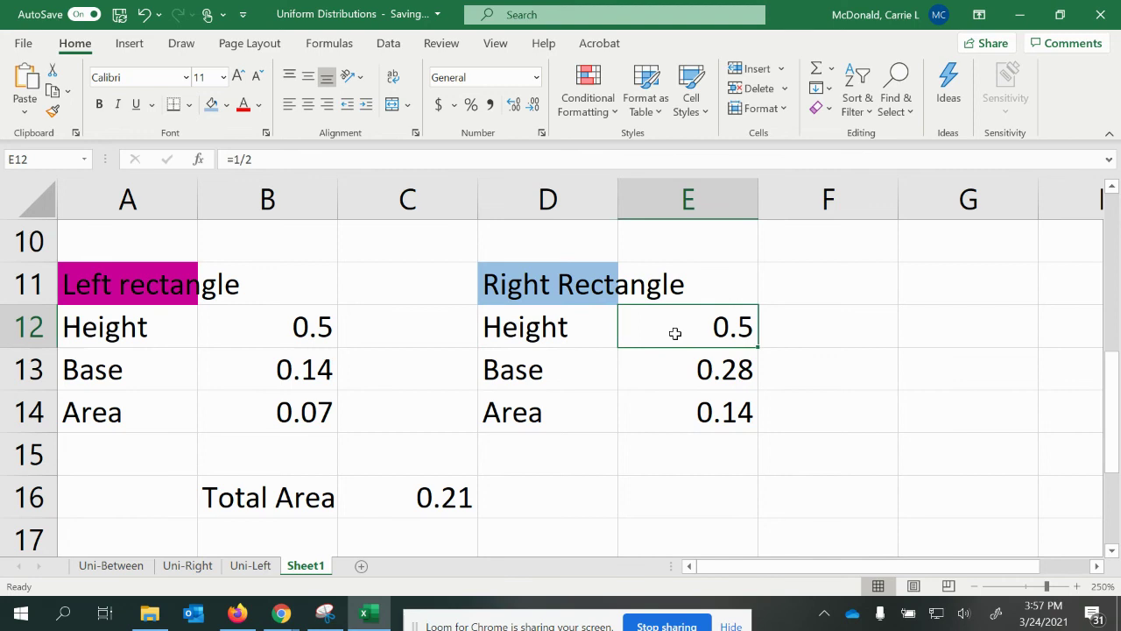
Step: Set the right rectangle's base in E13 to =2-1.72, giving 0.28
{"action": "left_click", "coordinate": [571, 382]}
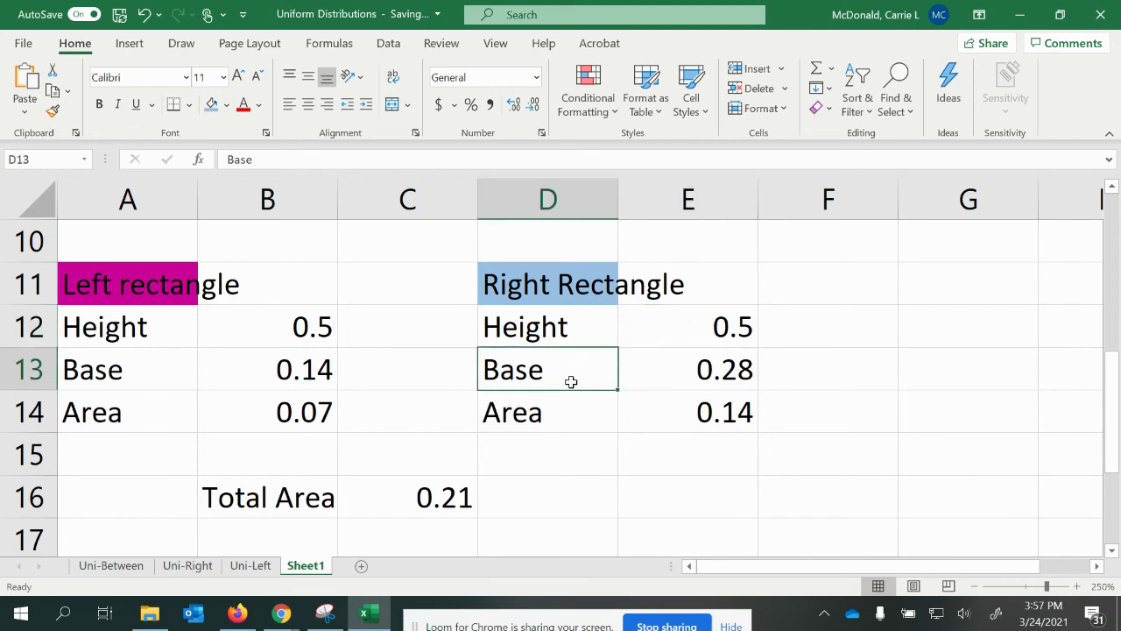
{"action": "left_click", "coordinate": [705, 371]}
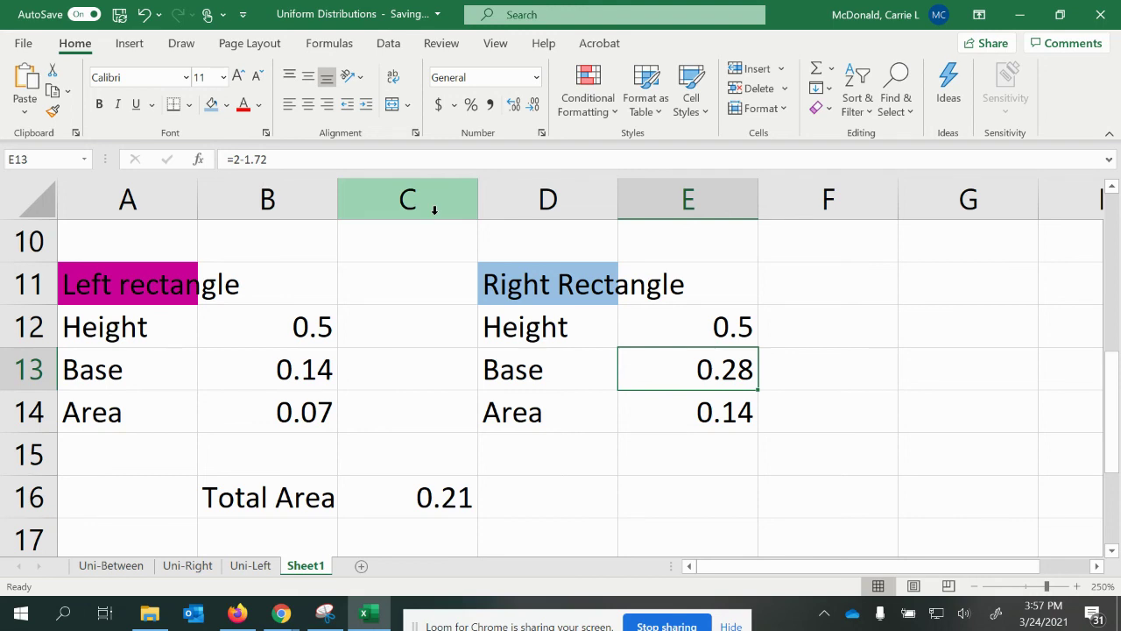
{"action": "type", "text": "=2"}
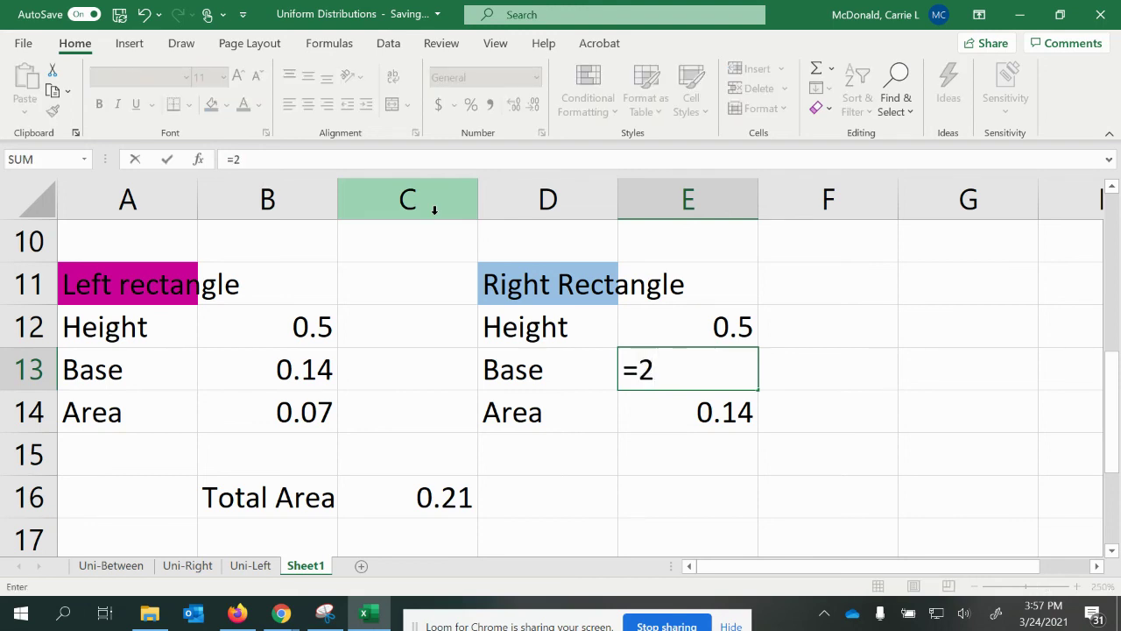
{"action": "type", "text": "-1.72"}
{"action": "key", "text": "Return"}
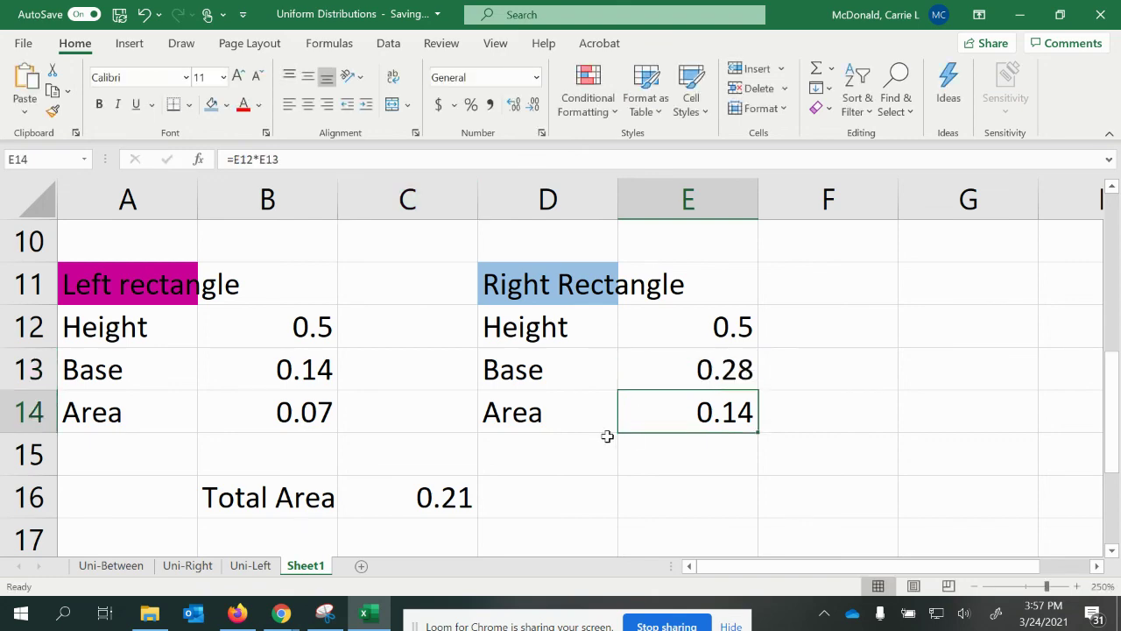
{"action": "scroll", "coordinate": [607, 435], "scroll_direction": "up", "scroll_amount": 3}
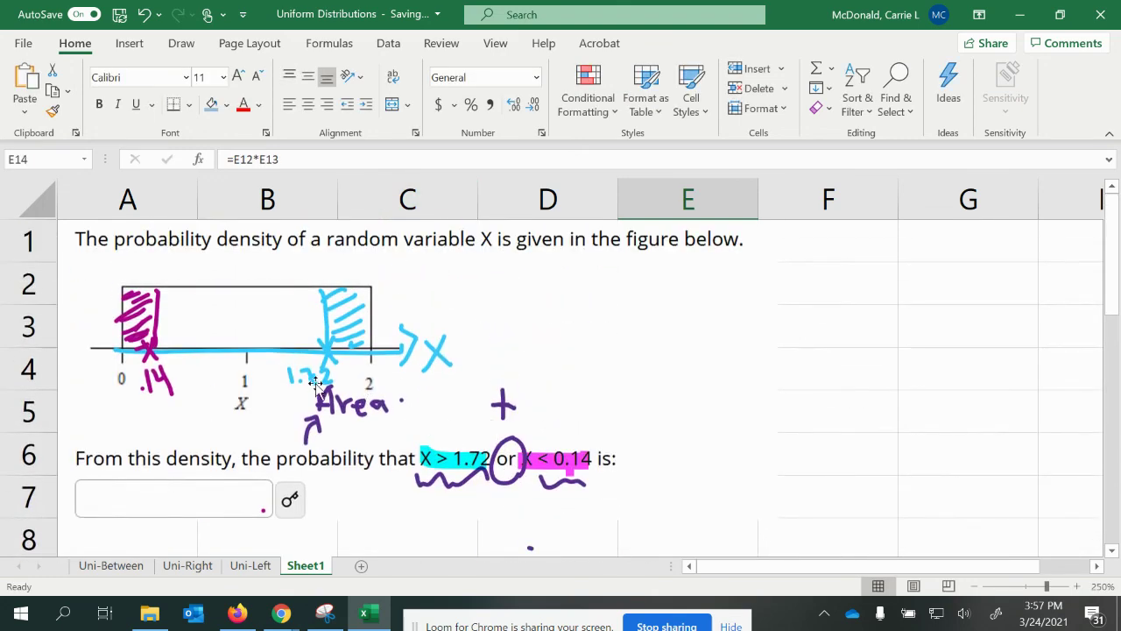
{"action": "scroll", "coordinate": [377, 403], "scroll_direction": "down", "scroll_amount": 4}
{"action": "scroll", "coordinate": [714, 414], "scroll_direction": "up", "scroll_amount": 1}
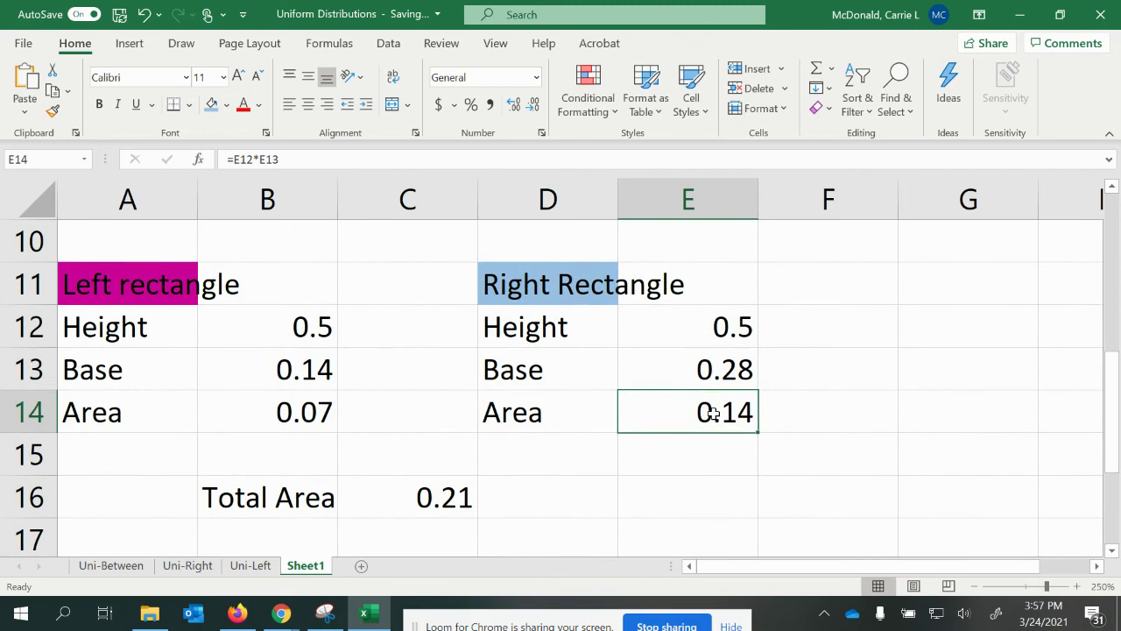
Step: Enter =0.07+0.14 in Total Area cell C16 to get 0.21, then recheck it
{"action": "left_click", "coordinate": [696, 374]}
{"action": "left_click", "coordinate": [696, 403]}
{"action": "left_click", "coordinate": [443, 512]}
{"action": "type", "text": "="}
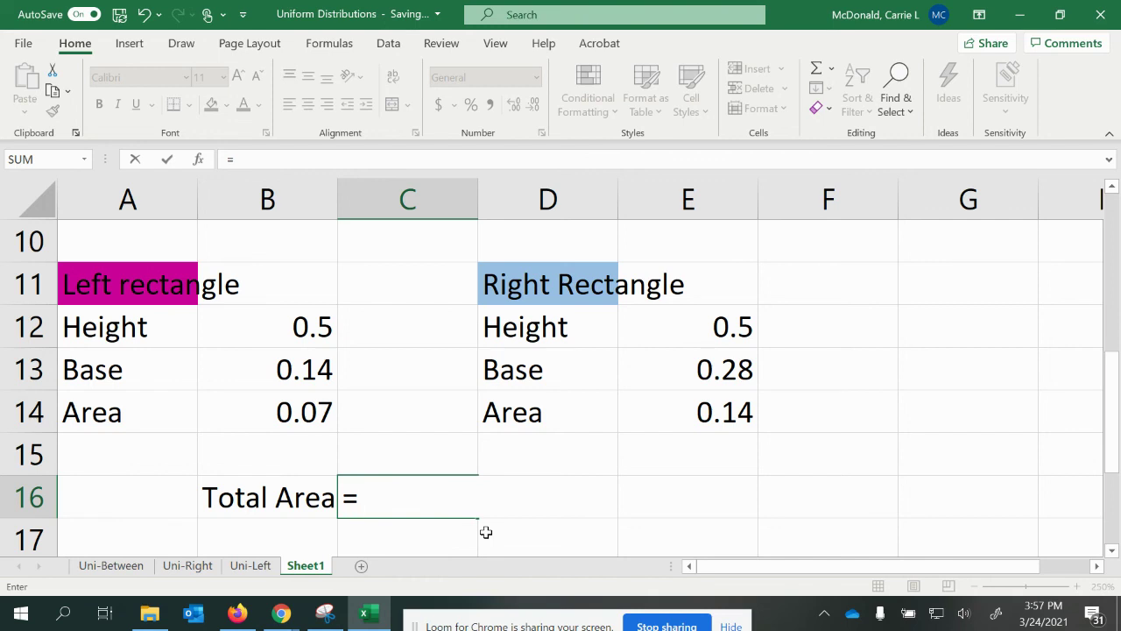
{"action": "type", "text": "0.0"}
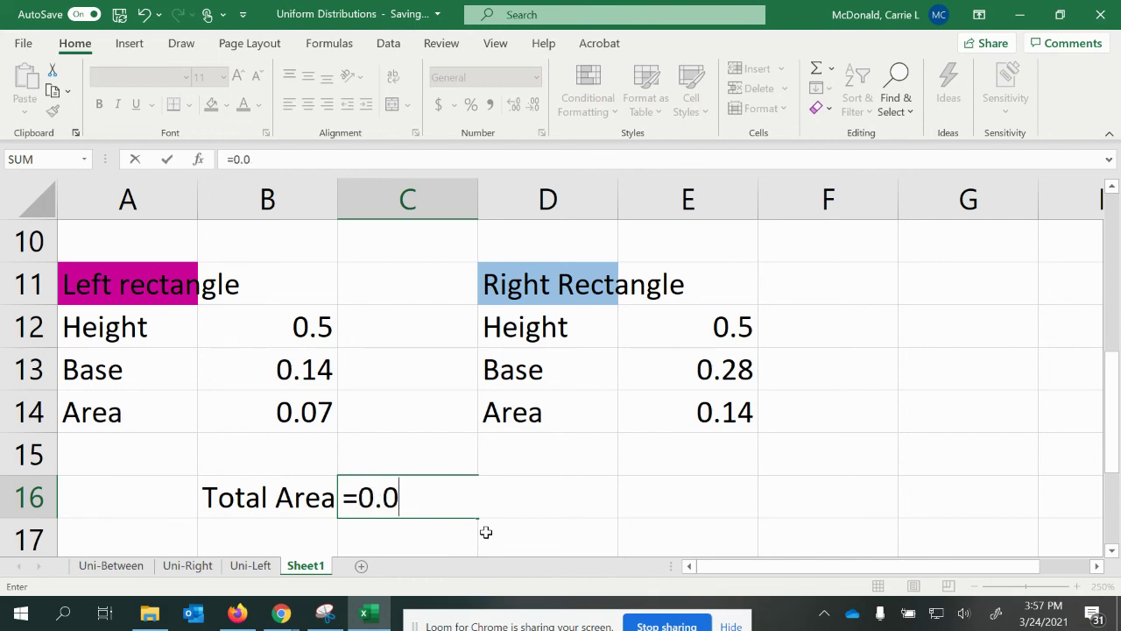
{"action": "type", "text": "7+0.14"}
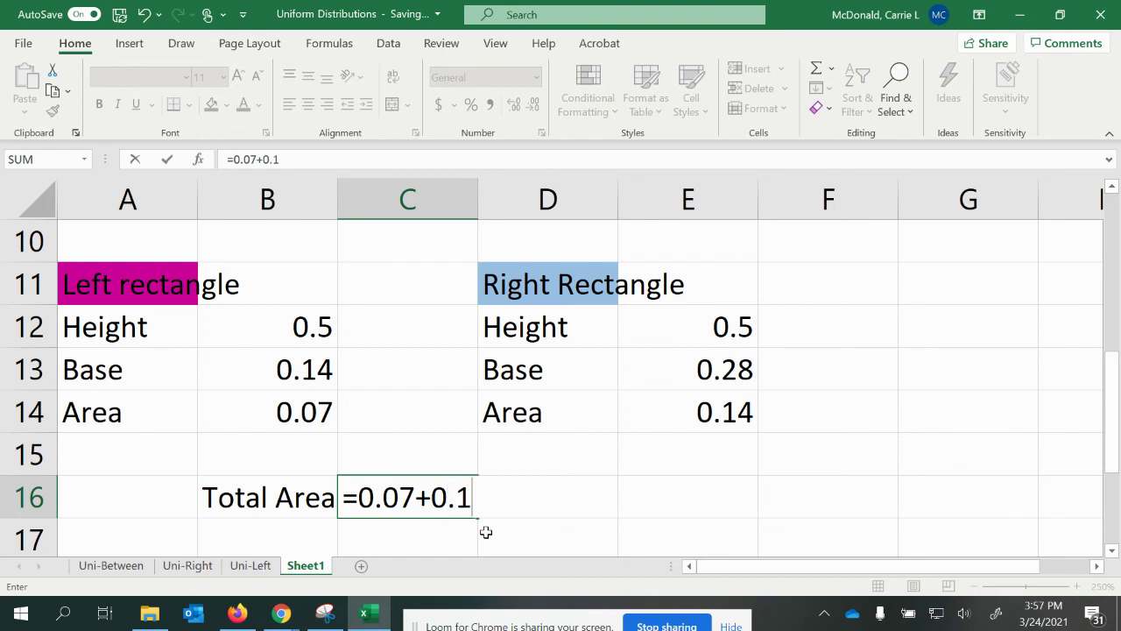
{"action": "key", "text": "Return"}
{"action": "left_click", "coordinate": [396, 458]}
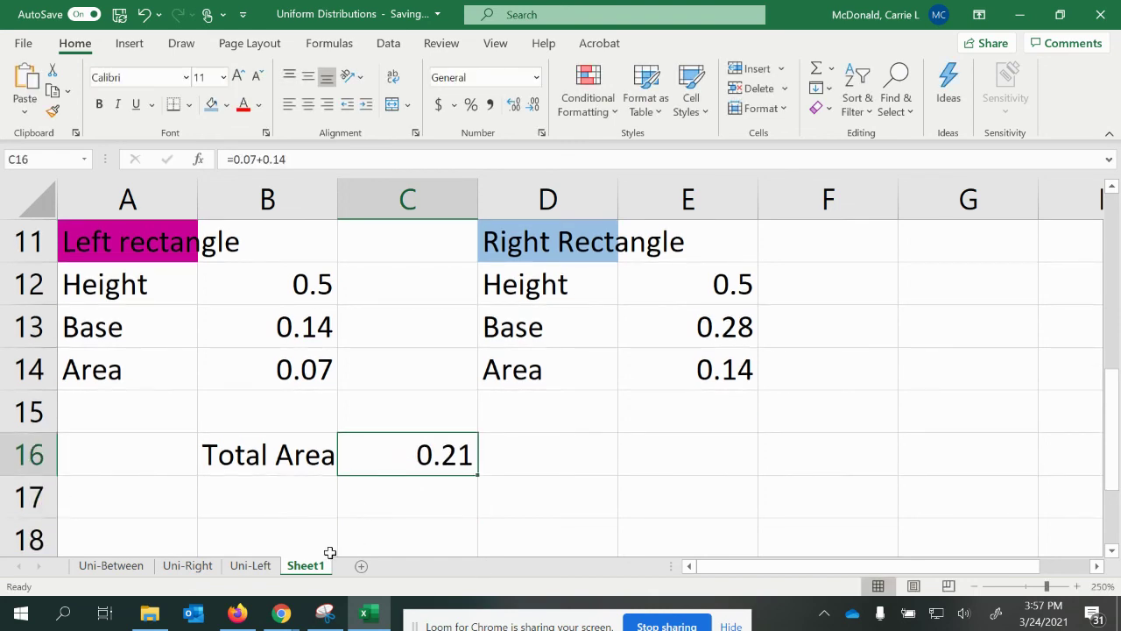